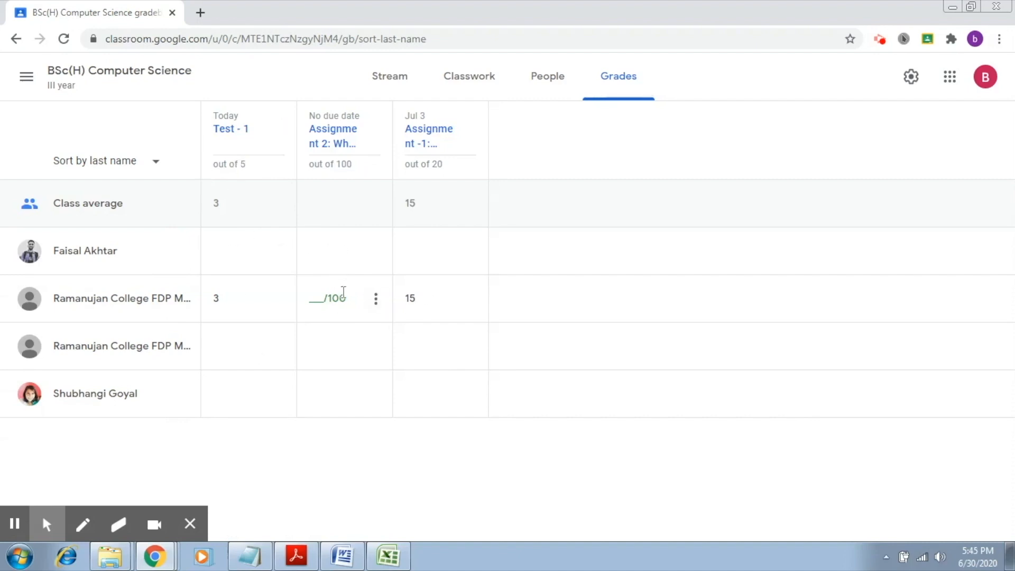
- Grade the second listed student's Assignment 2 with 90 out of 100 and return it to the student
{"action": "left_click", "coordinate": [322, 293]}
{"action": "type", "text": "90"}
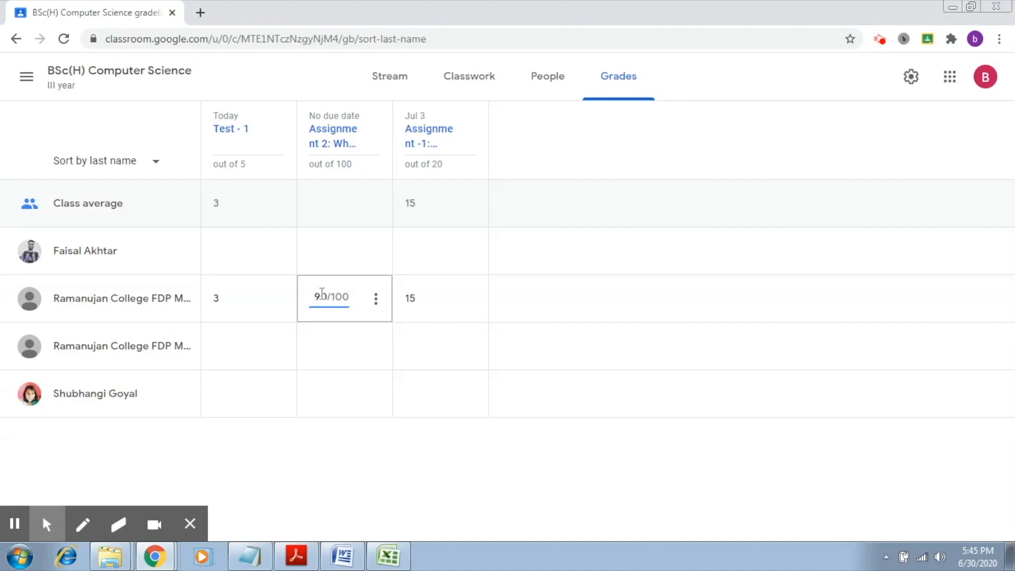
{"action": "left_click", "coordinate": [377, 302]}
{"action": "left_click", "coordinate": [350, 331]}
{"action": "left_click", "coordinate": [644, 375]}
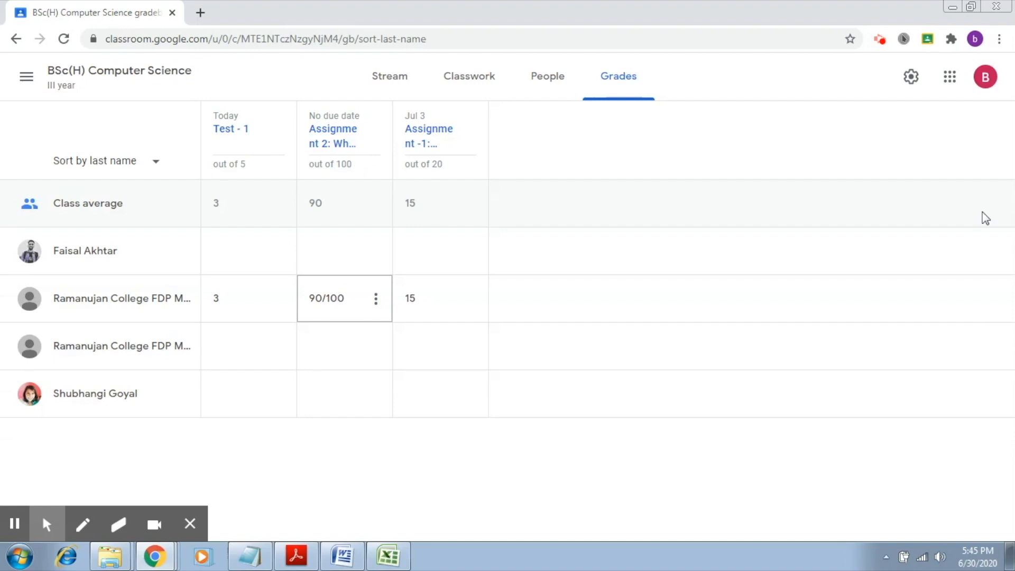
- Open the class settings and review the Grading section's grade calculation and grade categories options
{"action": "left_click", "coordinate": [904, 40]}
{"action": "left_click", "coordinate": [911, 79]}
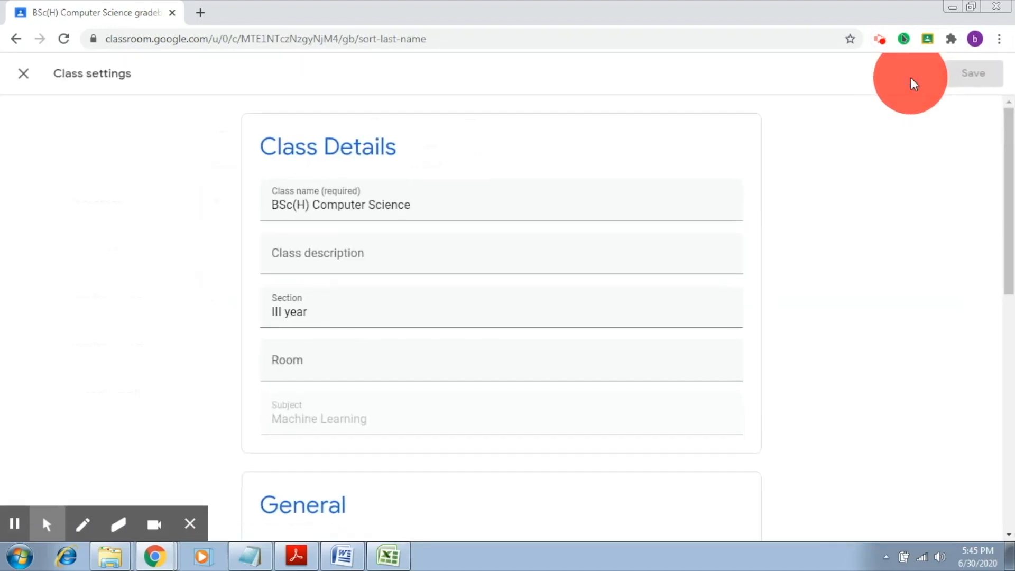
{"action": "left_click", "coordinate": [904, 39]}
{"action": "left_click_drag", "start_coordinate": [1012, 188], "coordinate": [1012, 373]}
{"action": "scroll", "coordinate": [1012, 373], "scroll_direction": "down", "scroll_amount": 3}
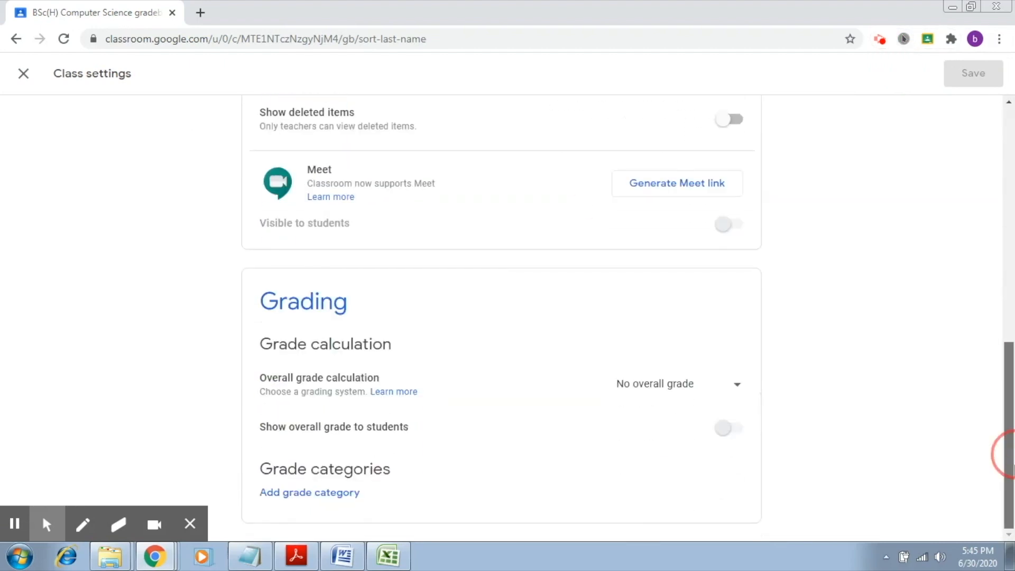
{"action": "left_click_drag", "start_coordinate": [261, 302], "coordinate": [349, 309]}
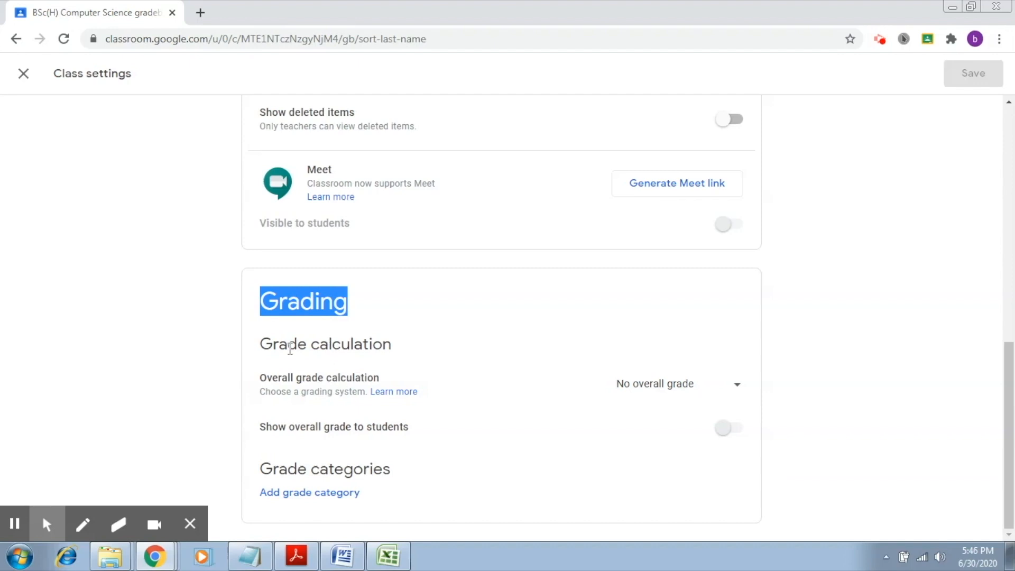
{"action": "left_click_drag", "start_coordinate": [265, 344], "coordinate": [421, 343]}
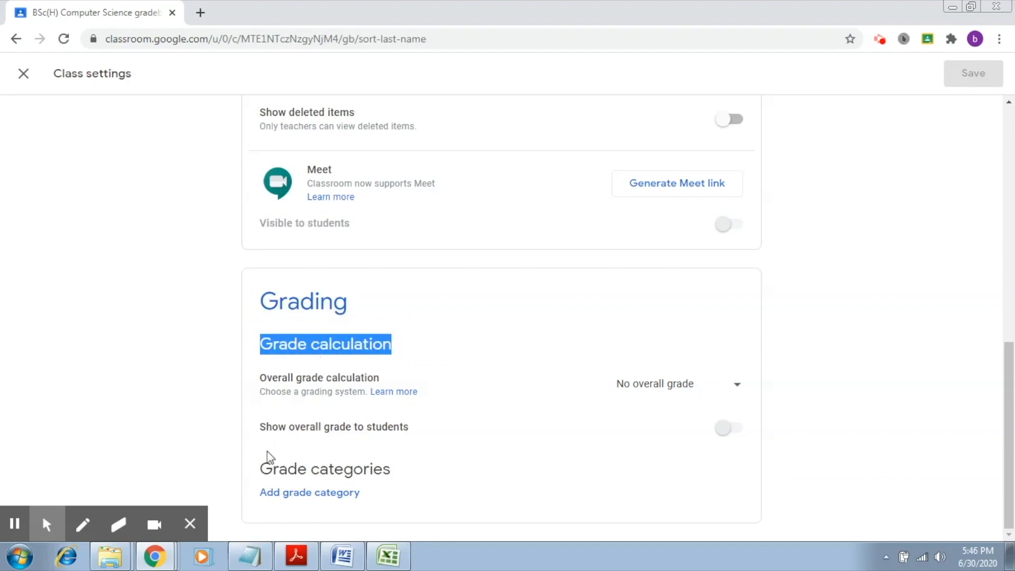
{"action": "left_click_drag", "start_coordinate": [262, 469], "coordinate": [389, 466]}
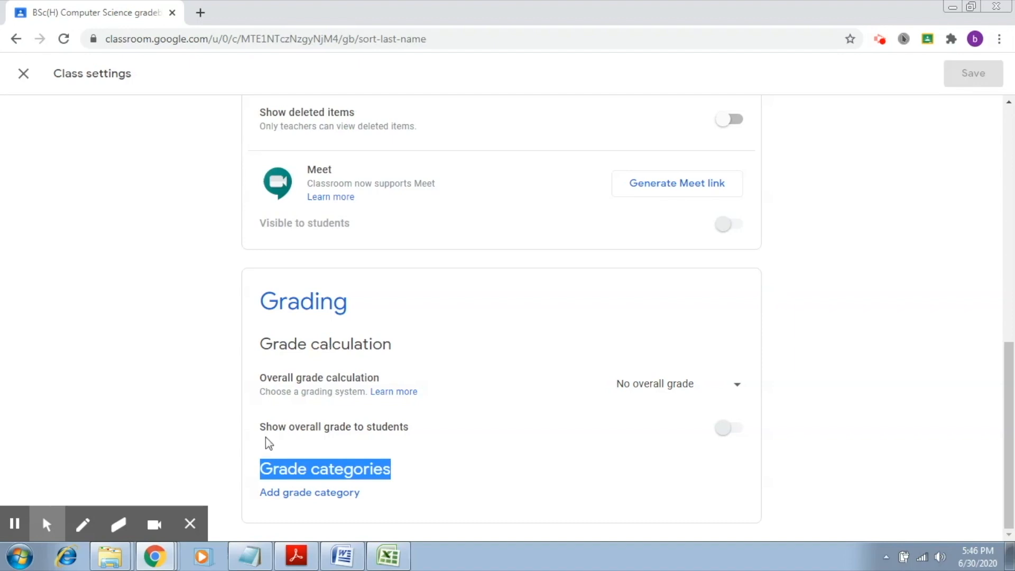
{"action": "left_click_drag", "start_coordinate": [263, 377], "coordinate": [384, 381]}
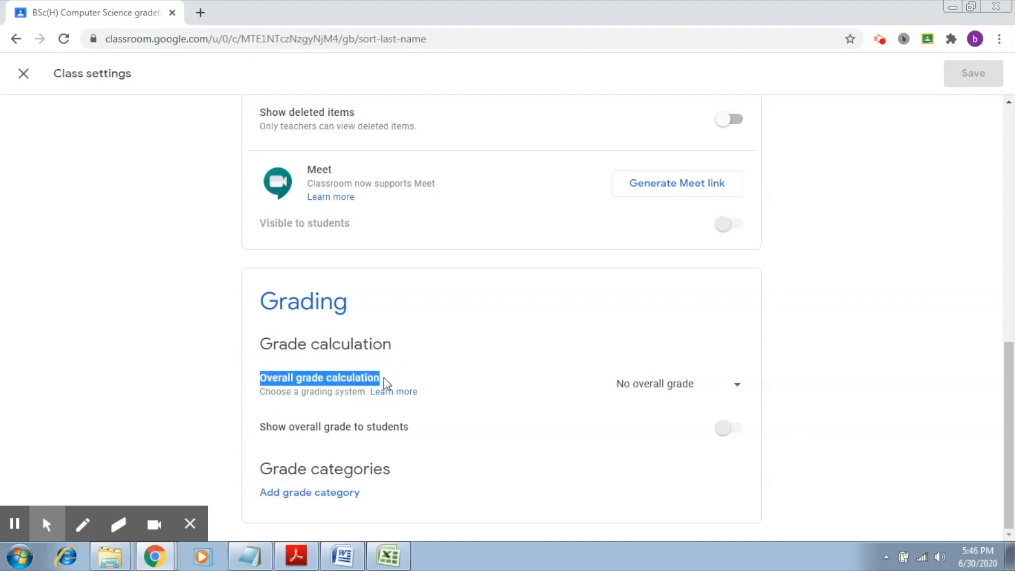
- Set the overall grade calculation to Total points, enable showing the overall grade to students, and save the class settings
{"action": "left_click", "coordinate": [739, 389]}
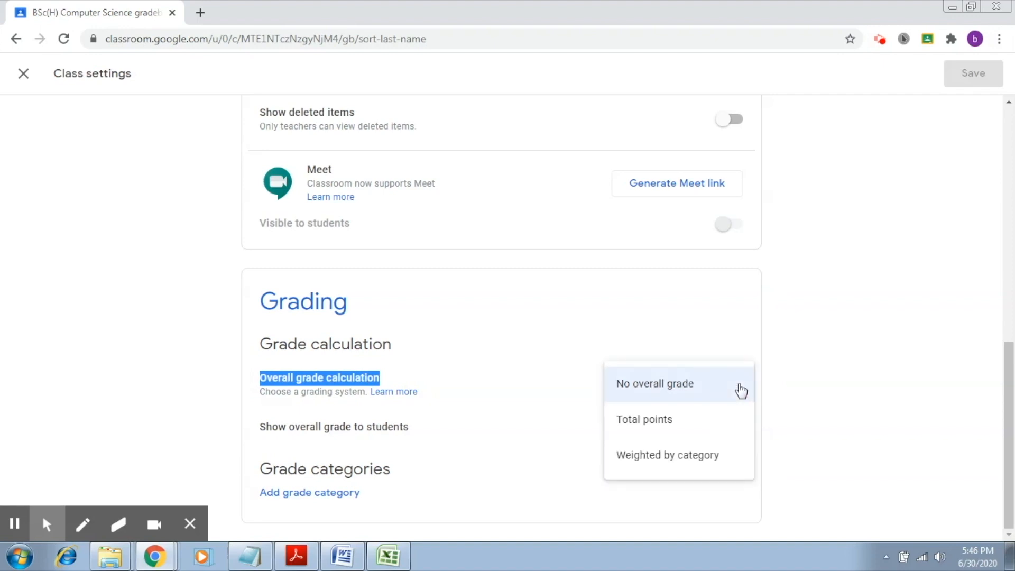
{"action": "left_click", "coordinate": [687, 423]}
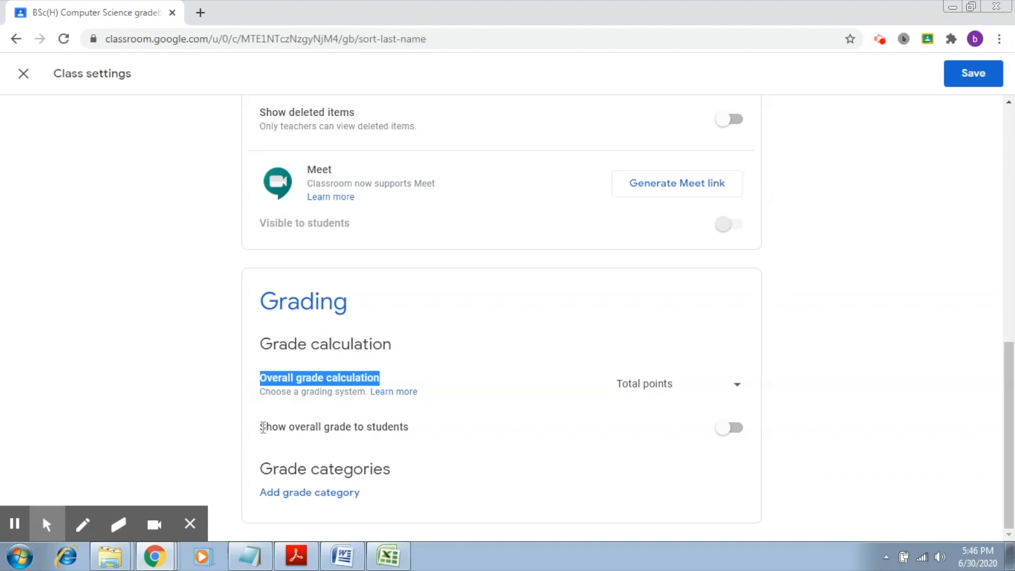
{"action": "left_click", "coordinate": [743, 432]}
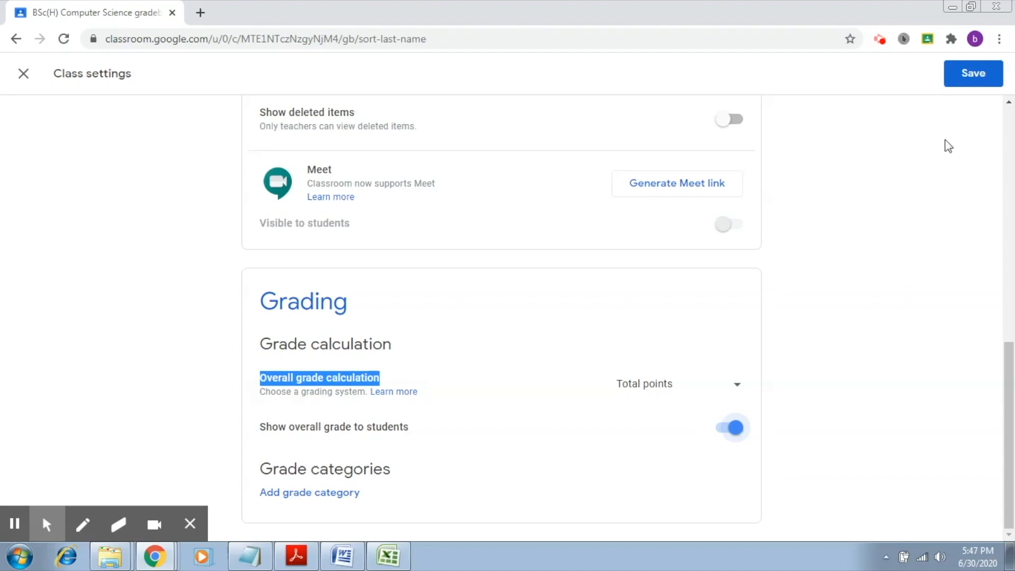
{"action": "left_click", "coordinate": [973, 84]}
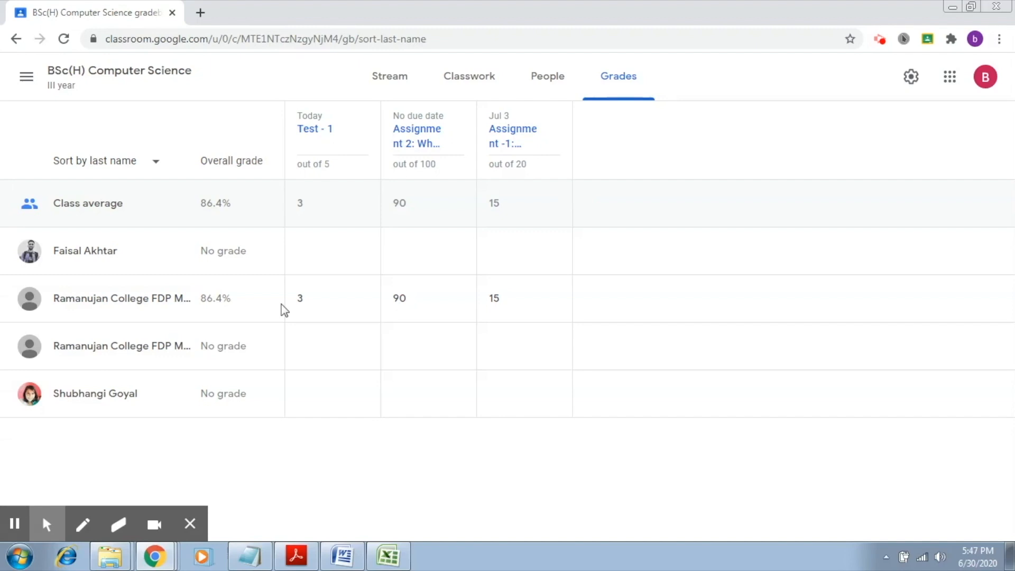
- Switch to the student's incognito browser window, look through the class's Stream, Classwork and People pages, and view the student's own work
{"action": "left_click", "coordinate": [155, 556]}
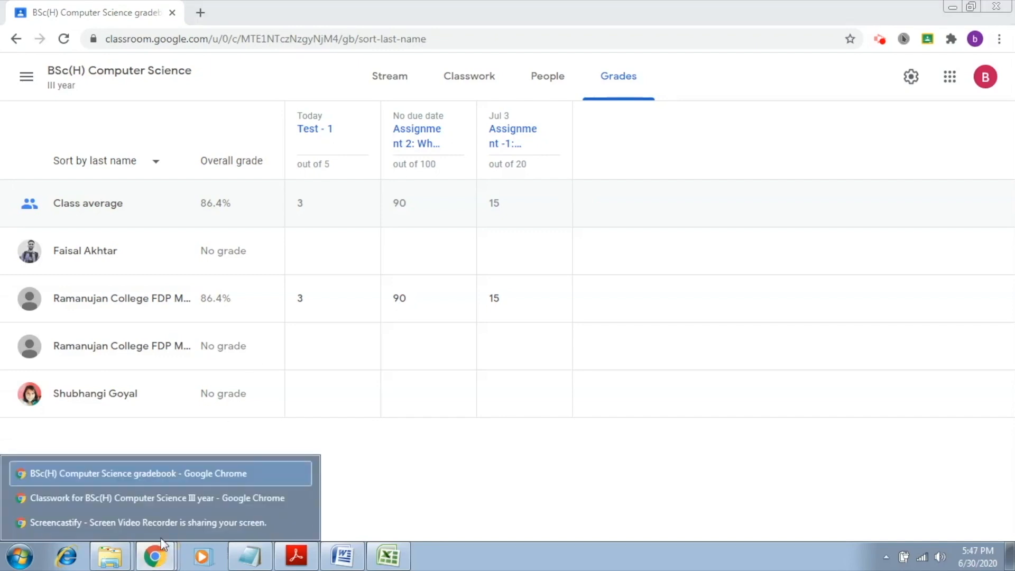
{"action": "left_click", "coordinate": [173, 502]}
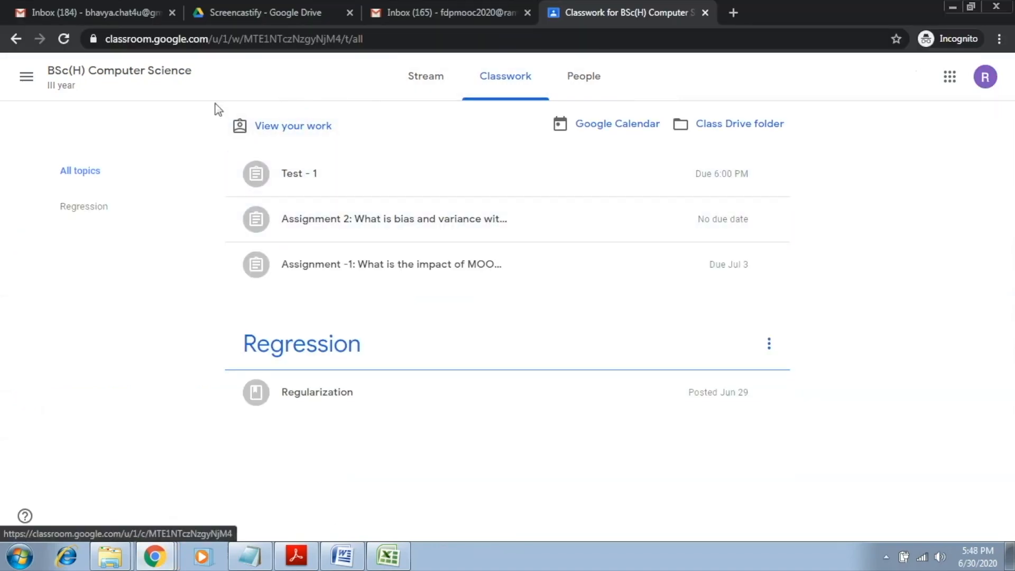
{"action": "left_click", "coordinate": [179, 81]}
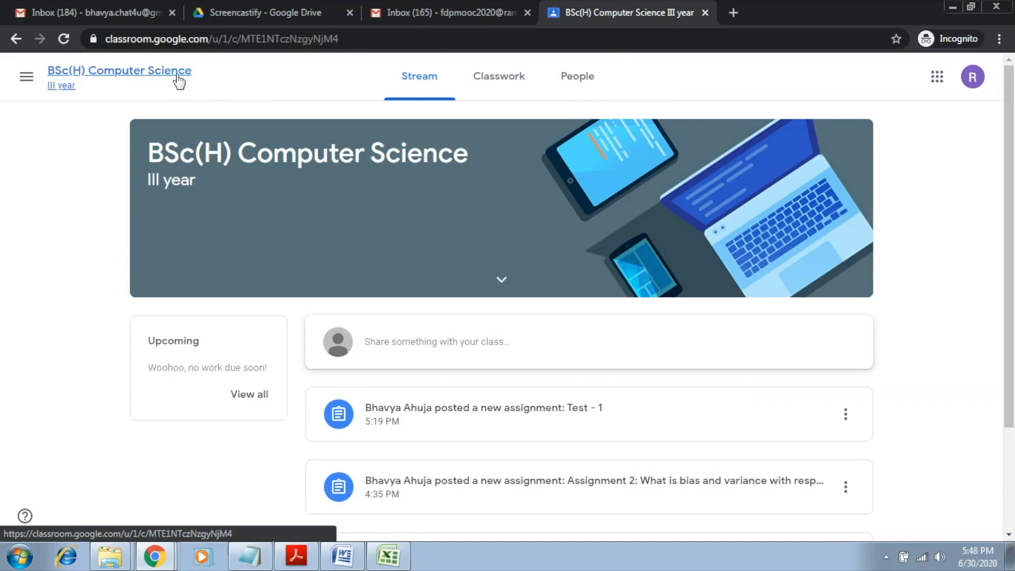
{"action": "left_click", "coordinate": [516, 85]}
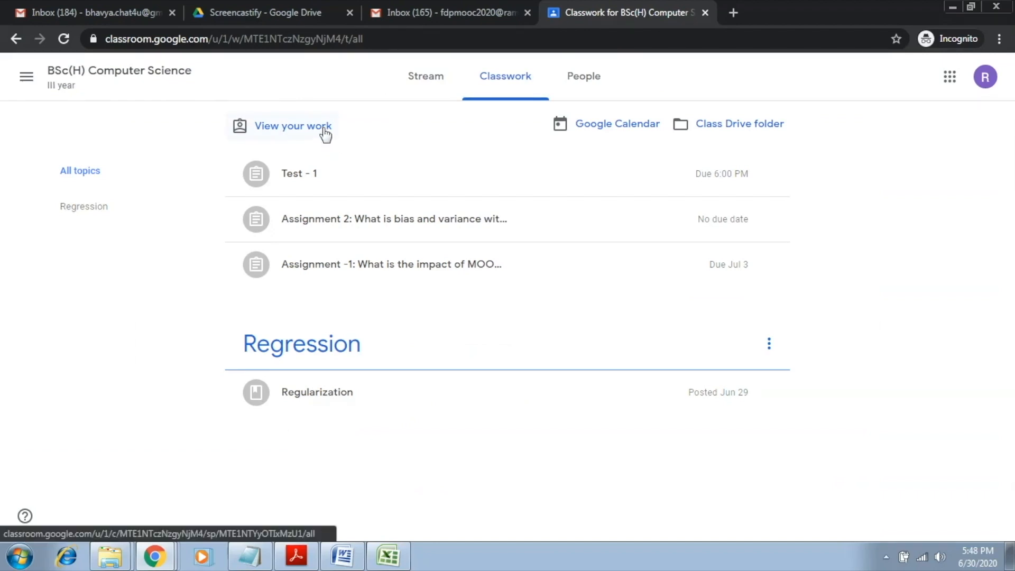
{"action": "left_click", "coordinate": [584, 88]}
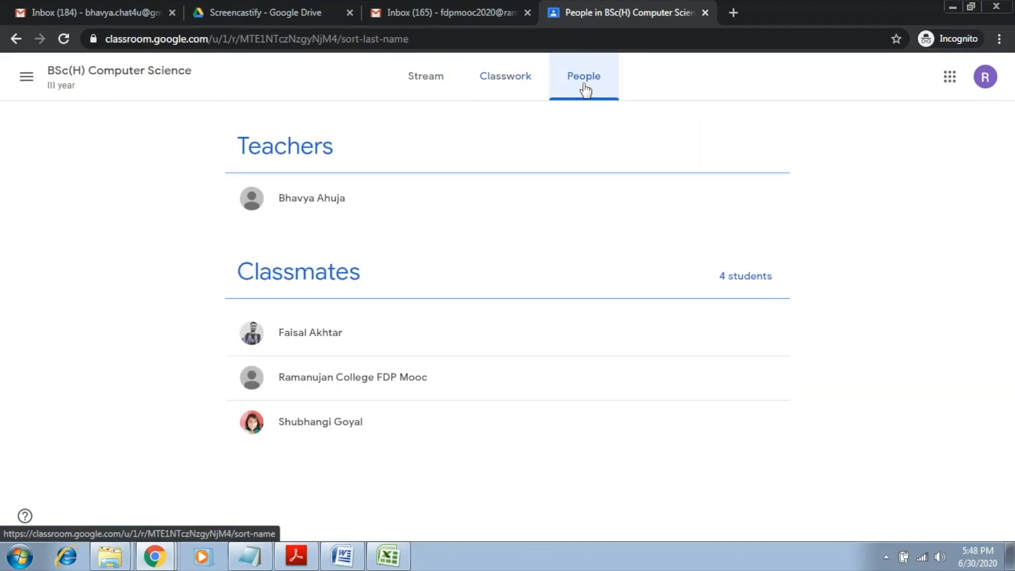
{"action": "left_click", "coordinate": [485, 103]}
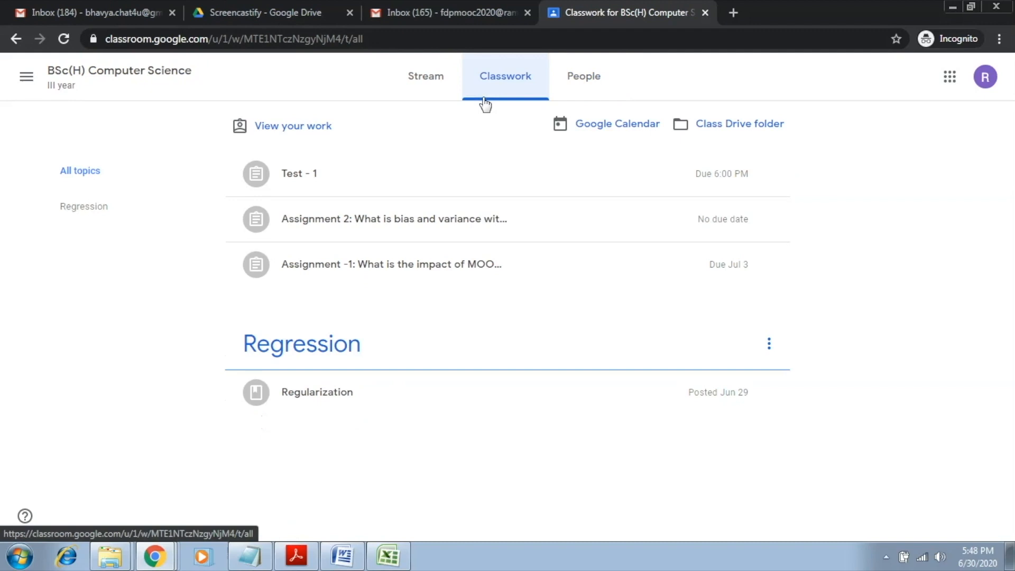
{"action": "left_click", "coordinate": [310, 127]}
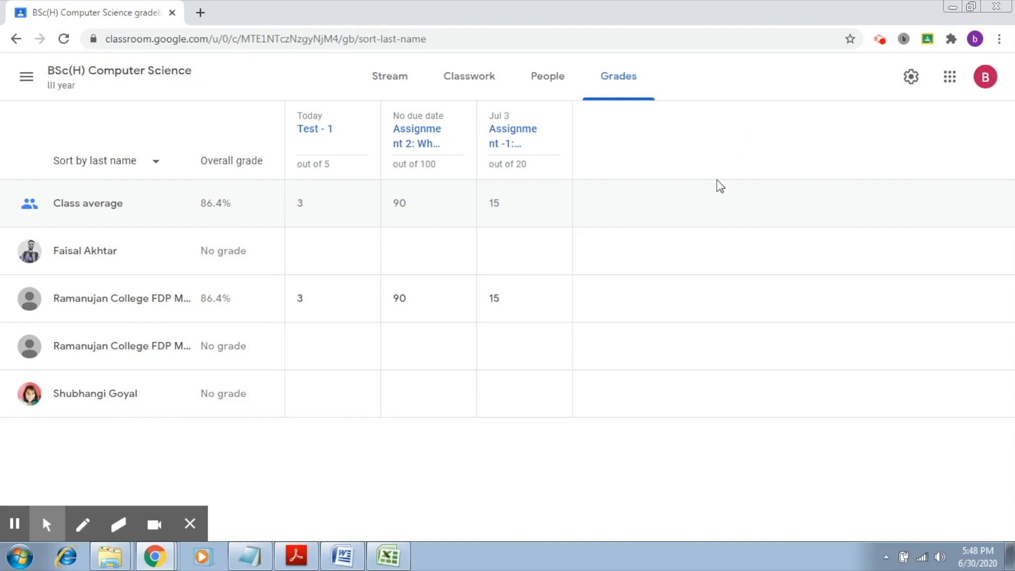
- Reopen the teacher's class settings and show the available overall grade calculation options in the Grading section
{"action": "left_click", "coordinate": [913, 79]}
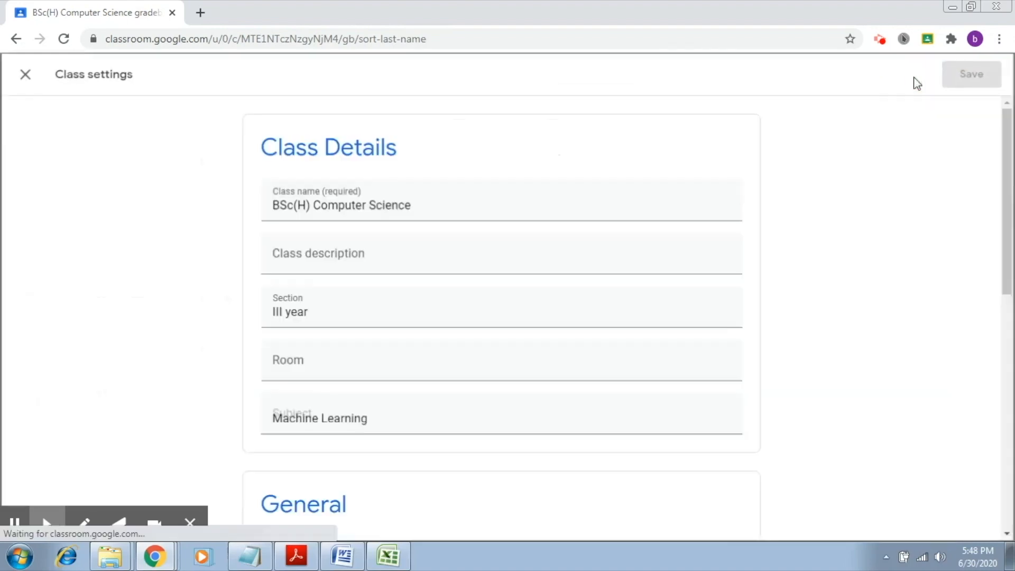
{"action": "left_click_drag", "start_coordinate": [1008, 232], "coordinate": [1010, 484]}
{"action": "left_click", "coordinate": [734, 390]}
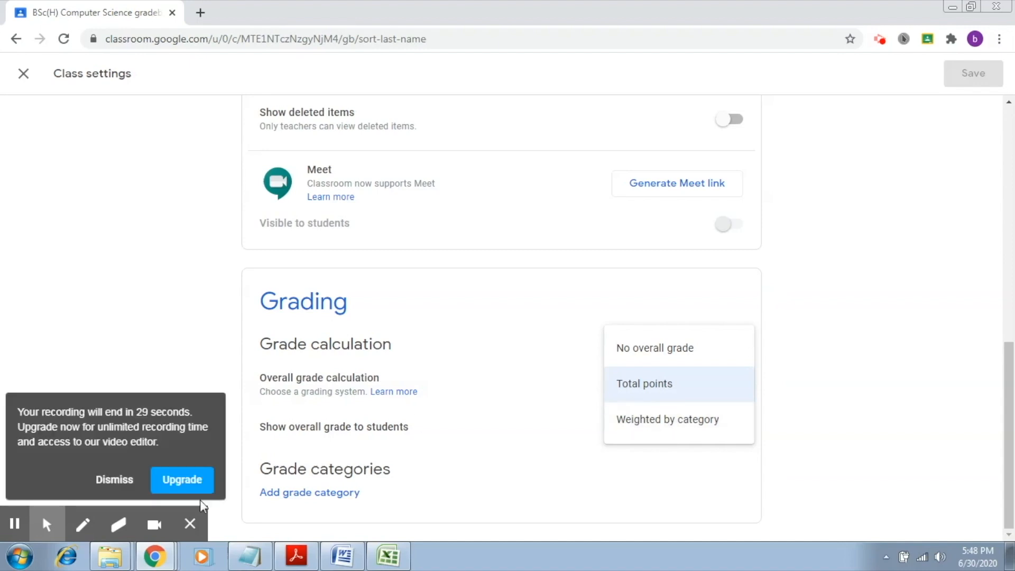
{"action": "left_click", "coordinate": [113, 479]}
{"action": "left_click", "coordinate": [735, 391]}
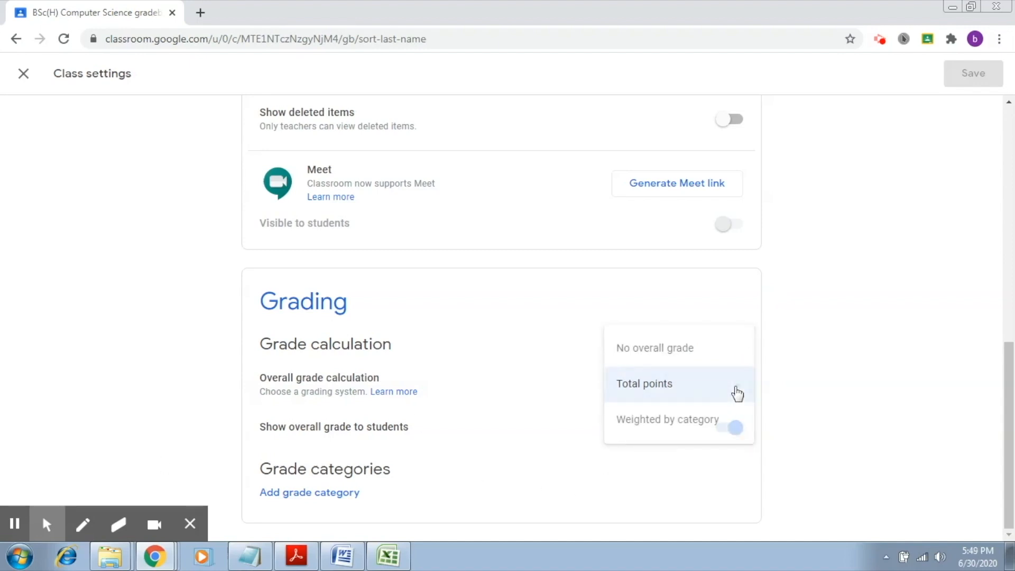